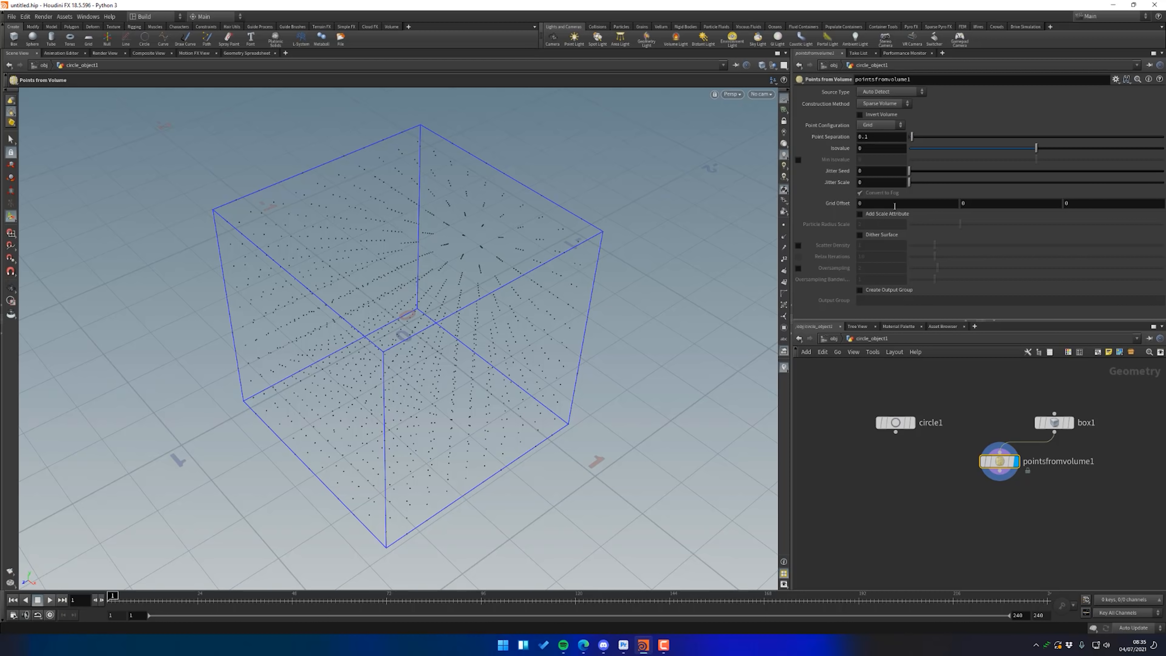
Resize the box to 0.05 × 0.5 × 0.05 so it forms a thin vertical column
click(1056, 423)
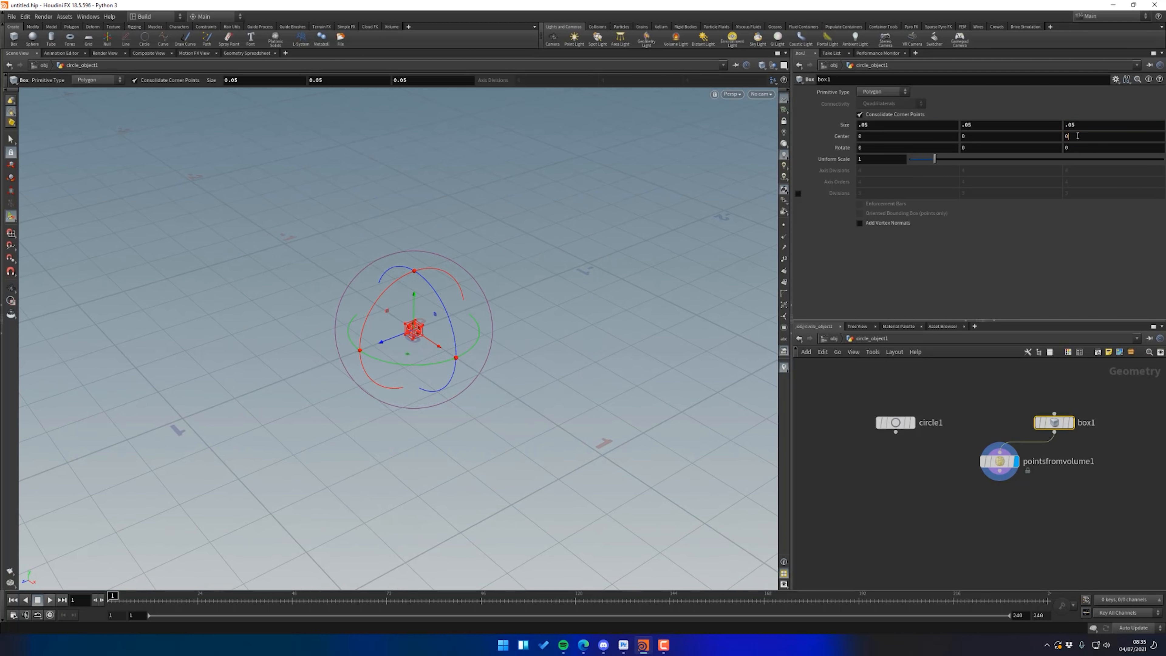
key(BackSpace)
key(BackSpace)
text(5)
key(Return)
Add a Copy to Points node fed by circle1 and pointsfromvolume1, and display the stacked discs
key(Tab)
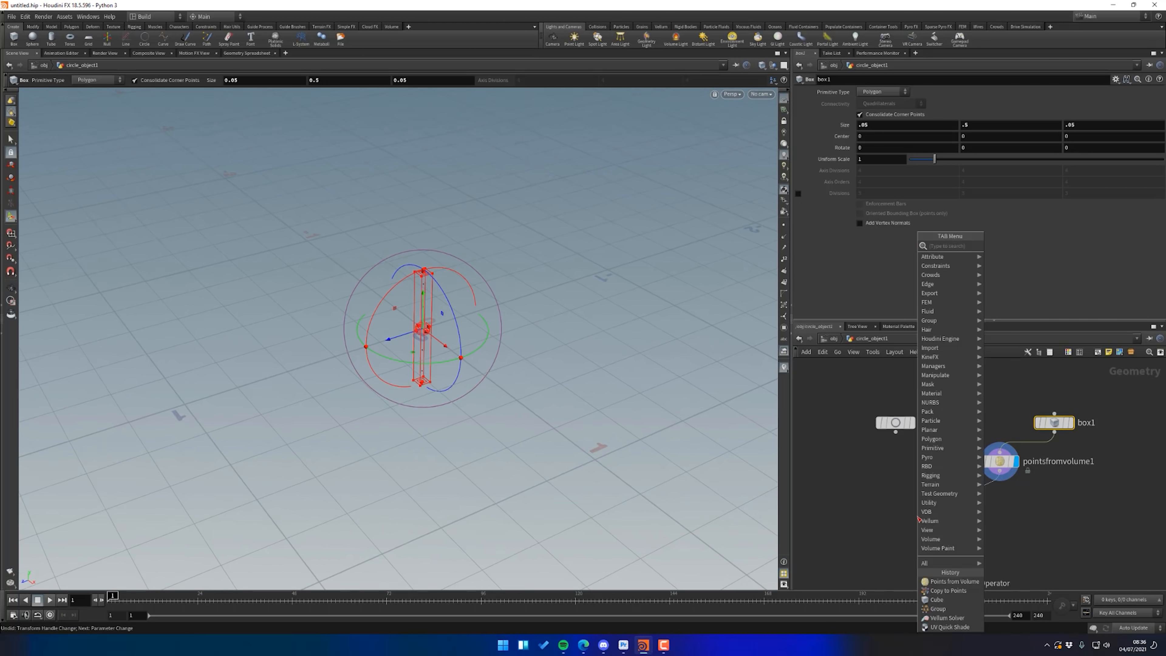
text(copyto)
key(Return)
click(918, 518)
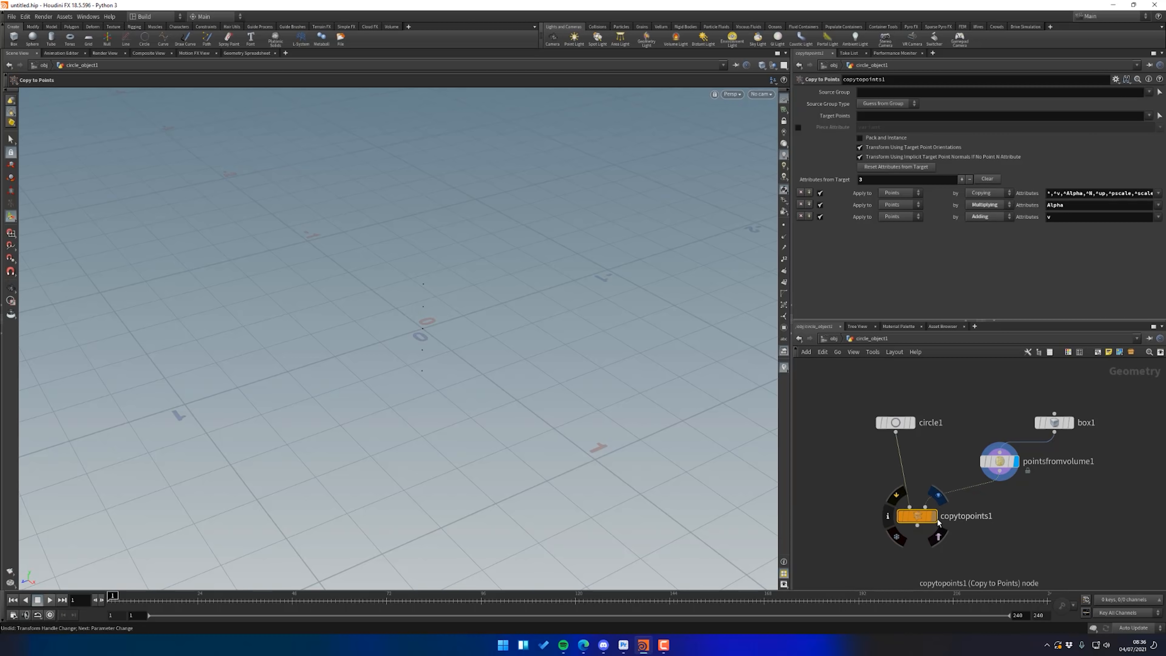
click(936, 517)
key(Escape)
drag(553, 390, 504, 290)
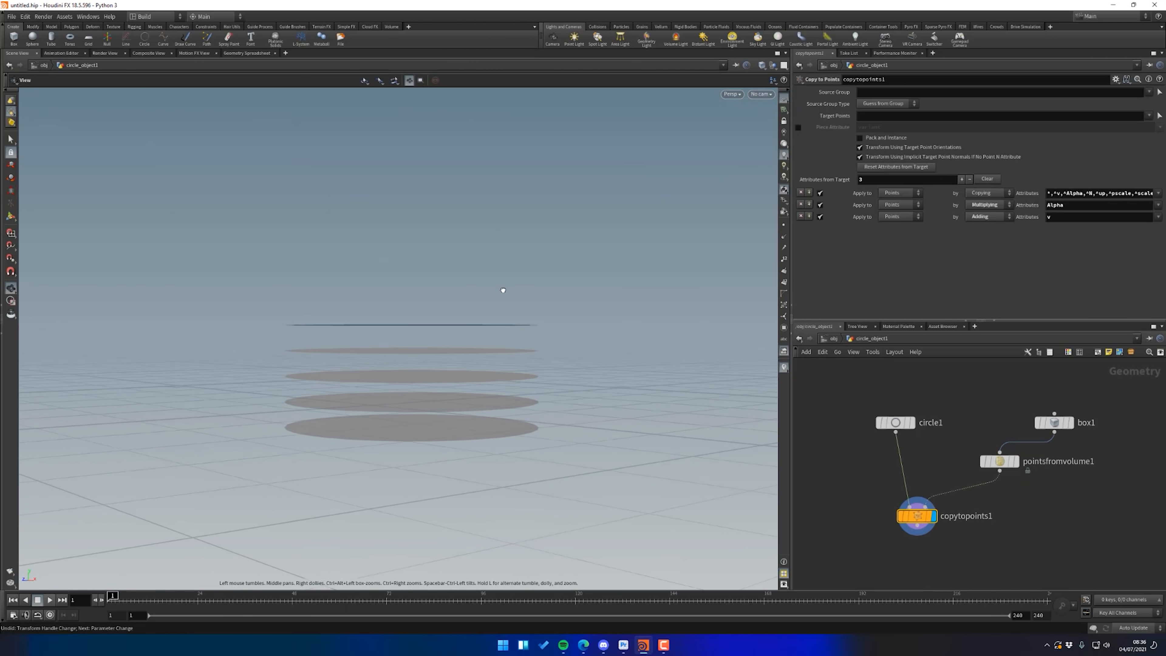
Add a Remesh node below copytopoints1 for the randomly scaled stack of discs
click(1060, 428)
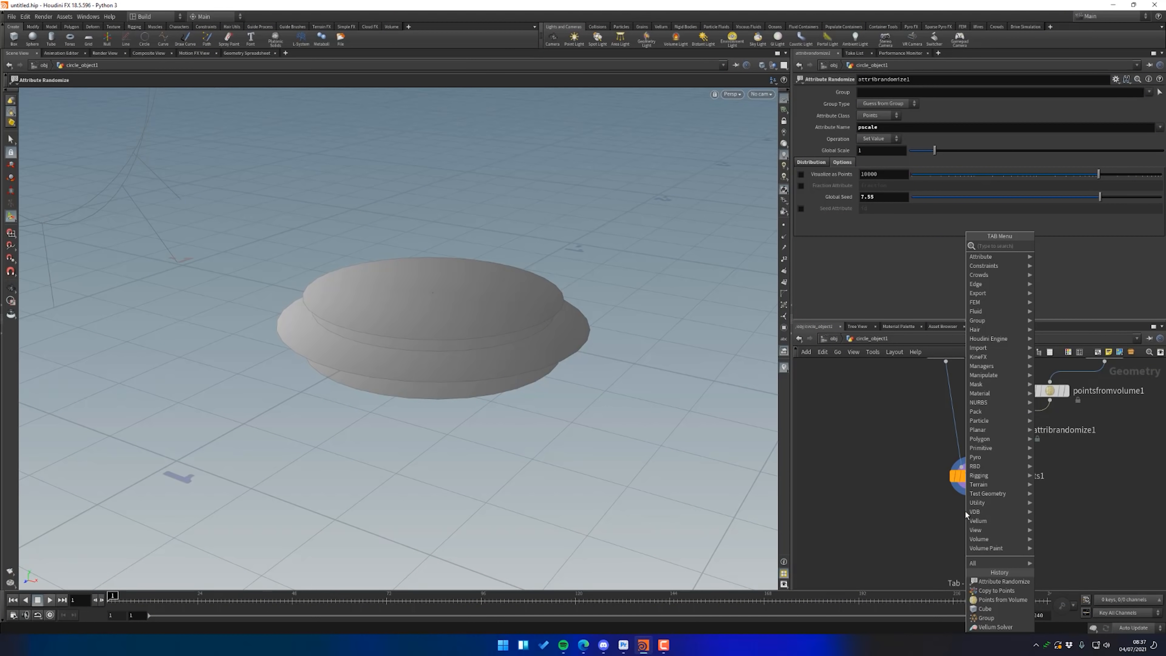
text(remesh)
key(Return)
click(966, 514)
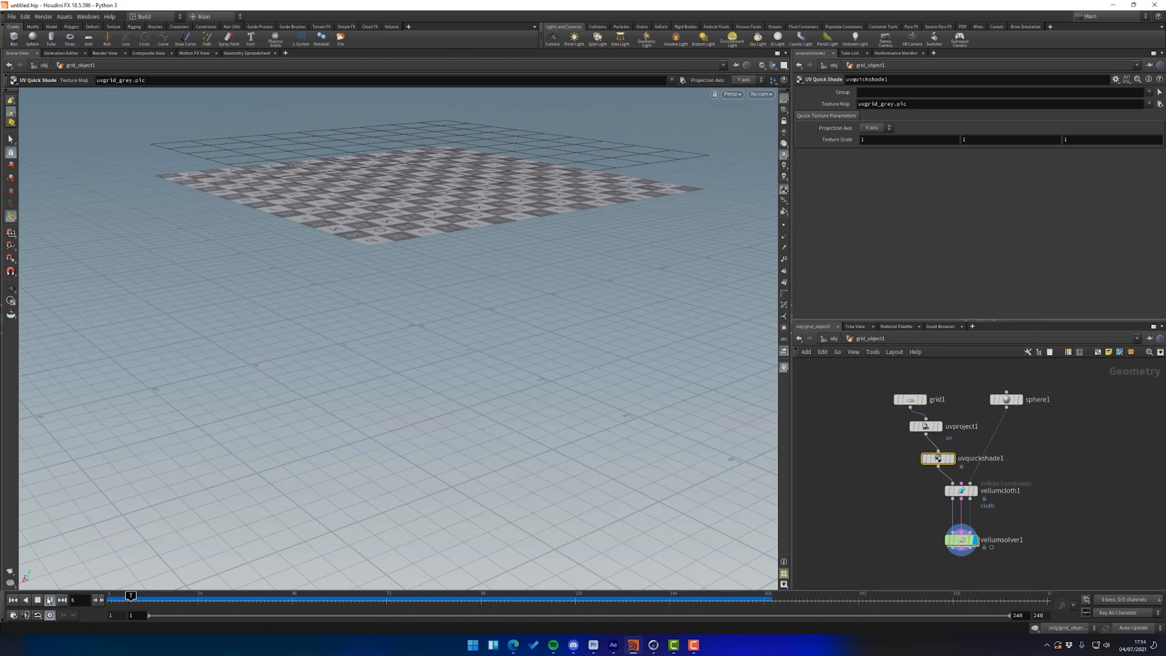
Review the example Vellum simulation of a grid cloth falling over a sphere by orbiting and scrubbing the timeline
click(38, 601)
key(Escape)
drag(514, 257, 643, 294)
key(Return)
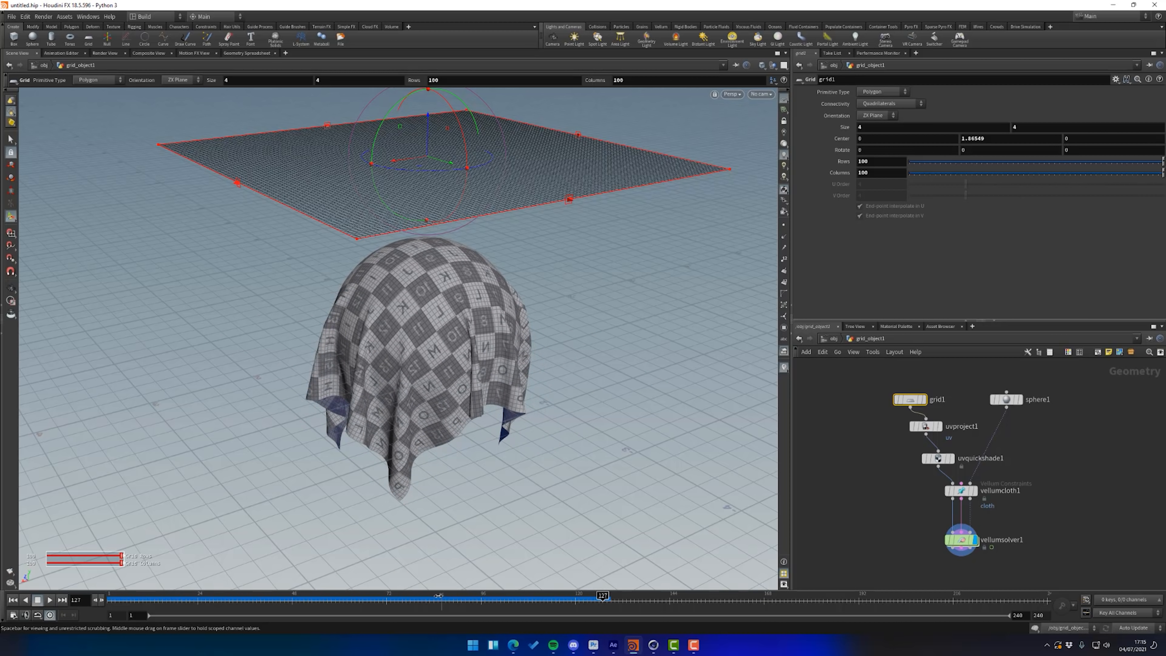
drag(442, 599, 268, 598)
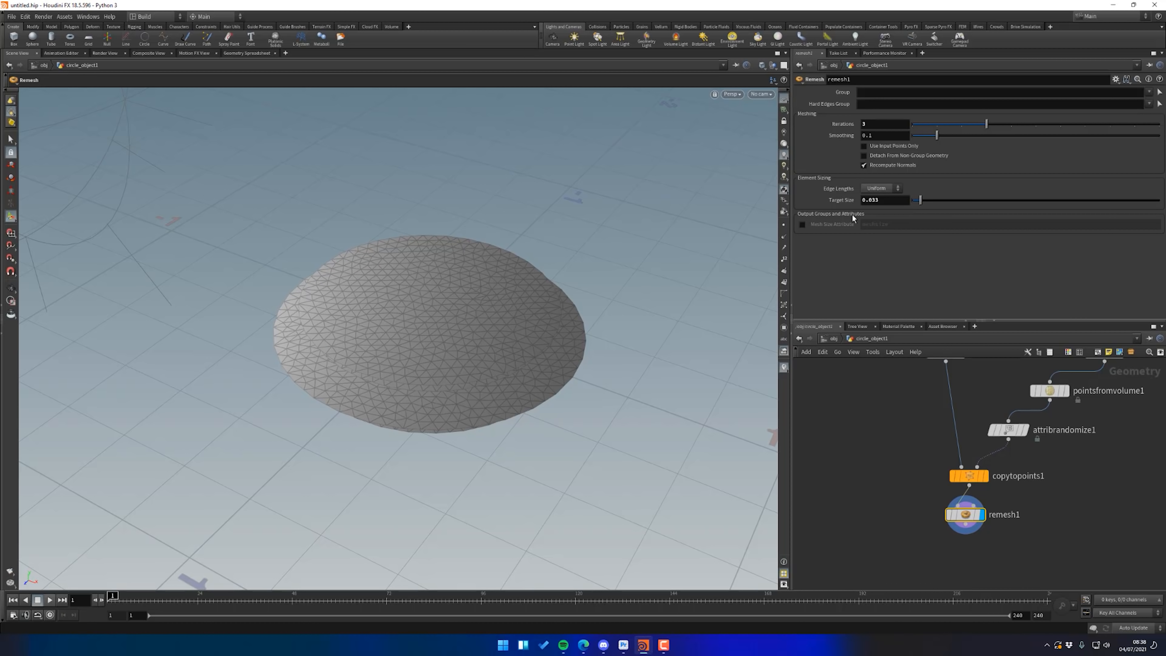
Add a Vellum Solver node below vellumcloth1
drag(346, 370, 320, 384)
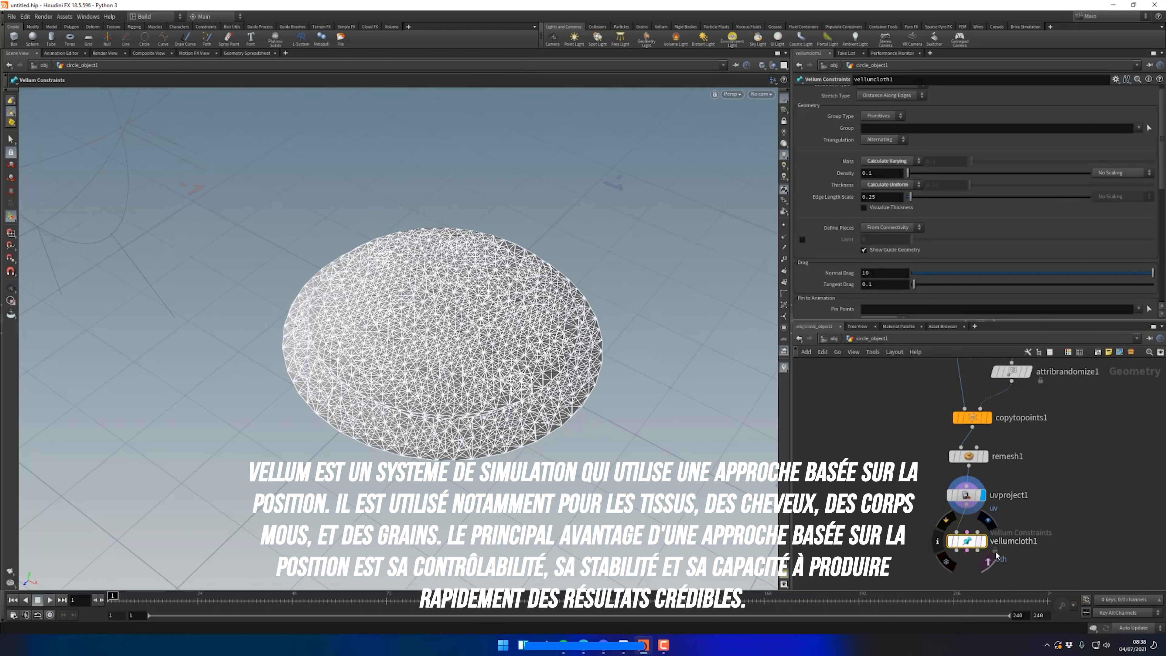
drag(459, 240, 458, 299)
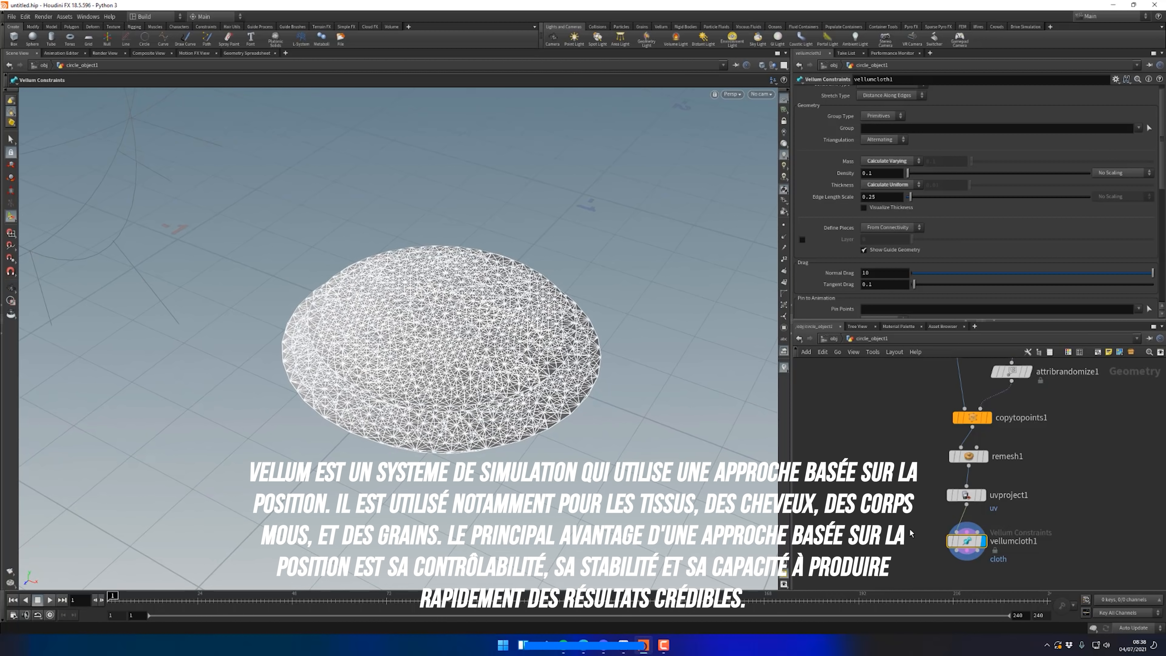
mouse_move(421, 343)
mouse_down()
mouse_move(432, 309)
mouse_move(439, 333)
mouse_up()
middle_click(967, 541)
middle_drag(1058, 494, 1065, 447)
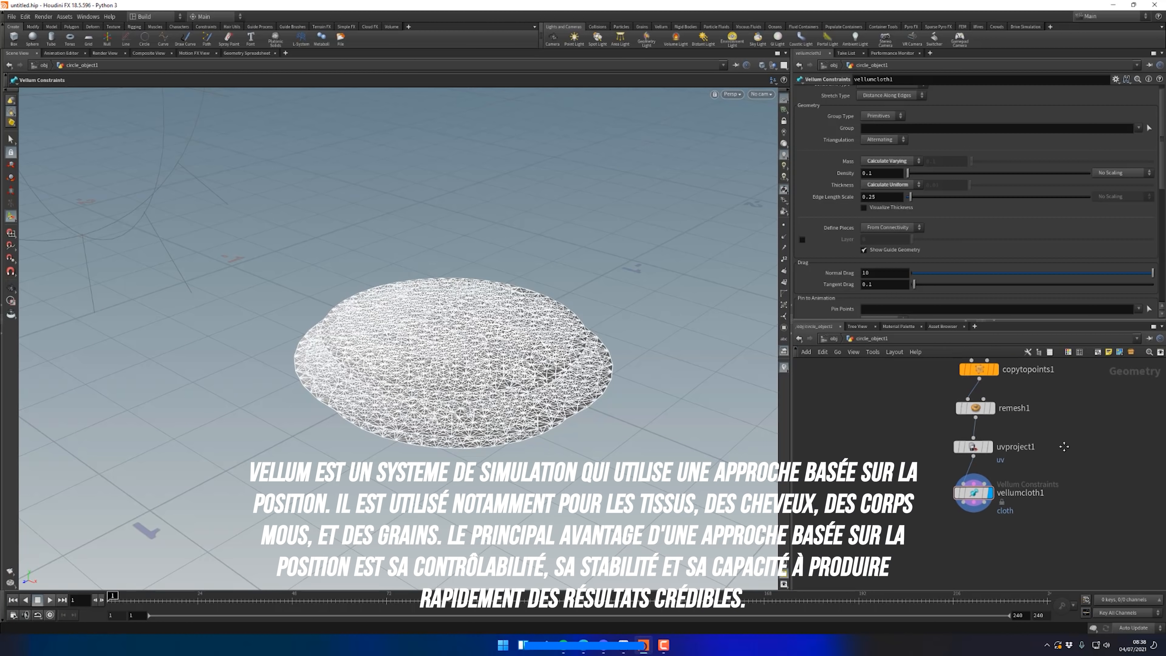
key(Tab)
text(vellu)
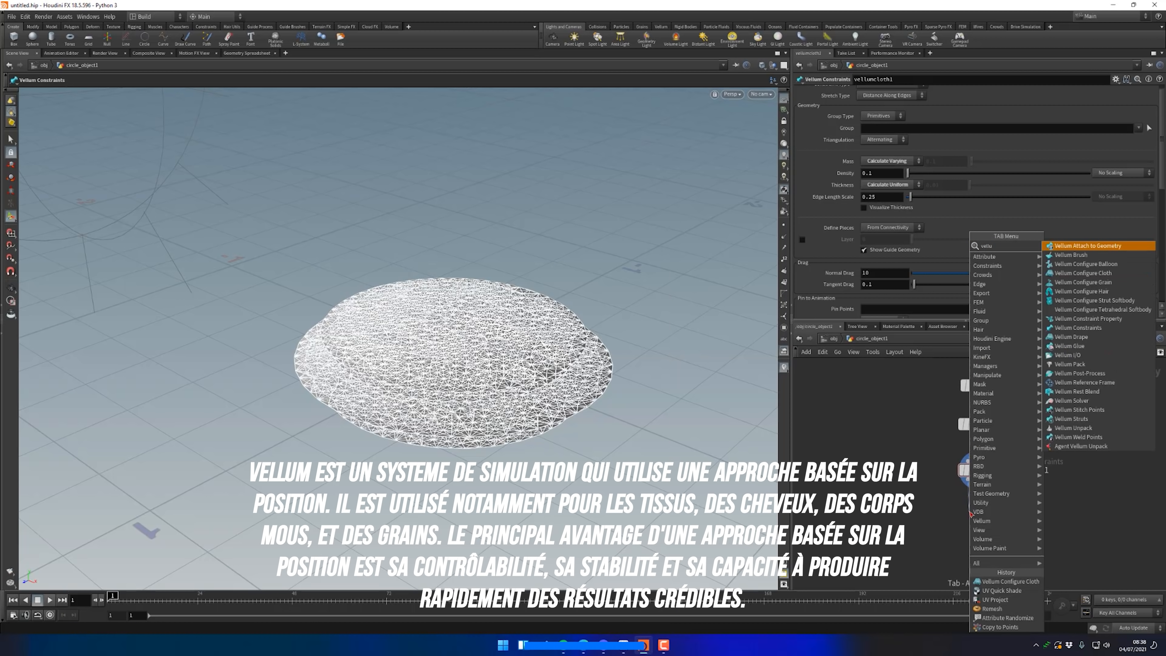
text(m solv)
key(Return)
click(971, 511)
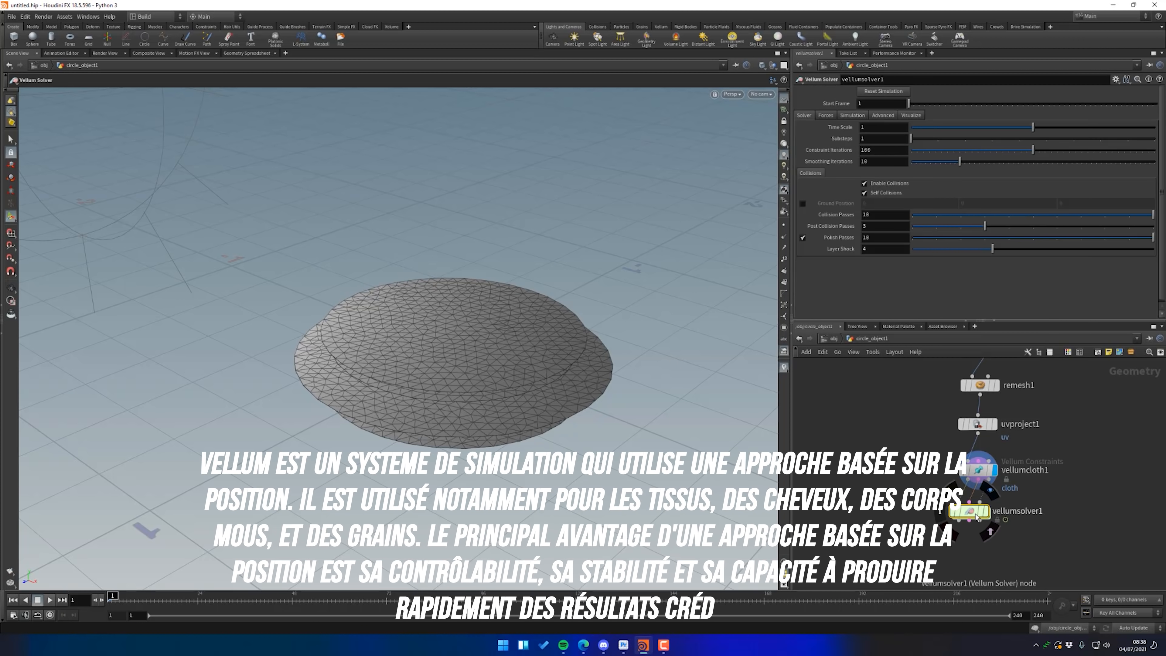
Enter the Vellum solver's forces network and place a POP Wind node above force_output
double_click(968, 511)
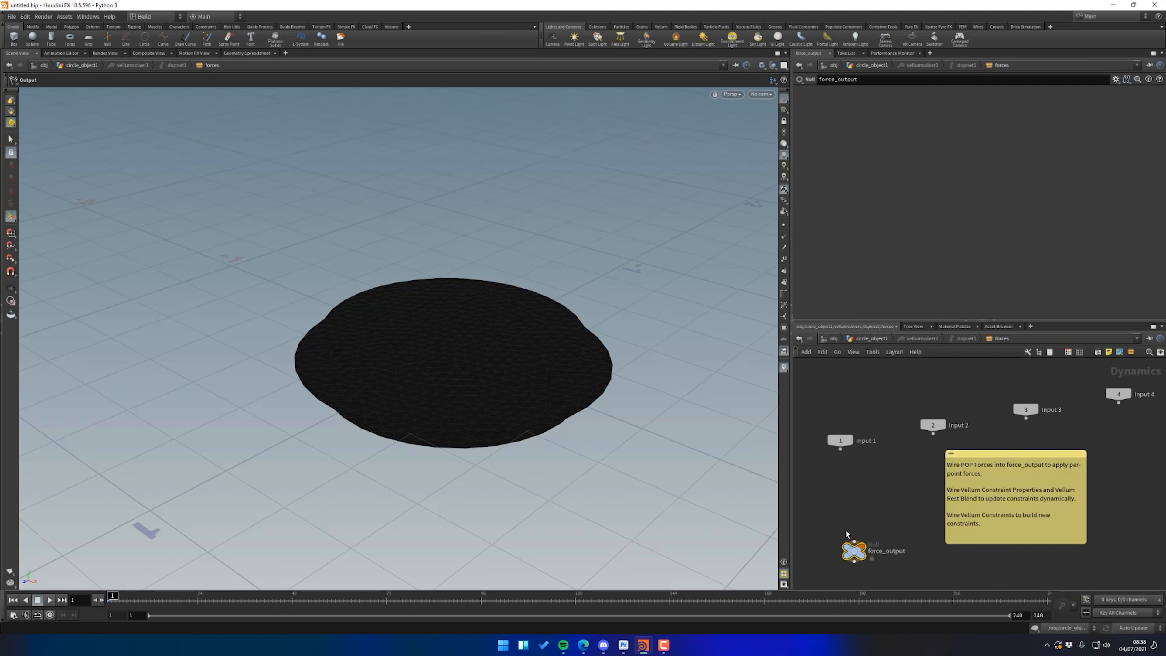
click(853, 498)
text(pop wind)
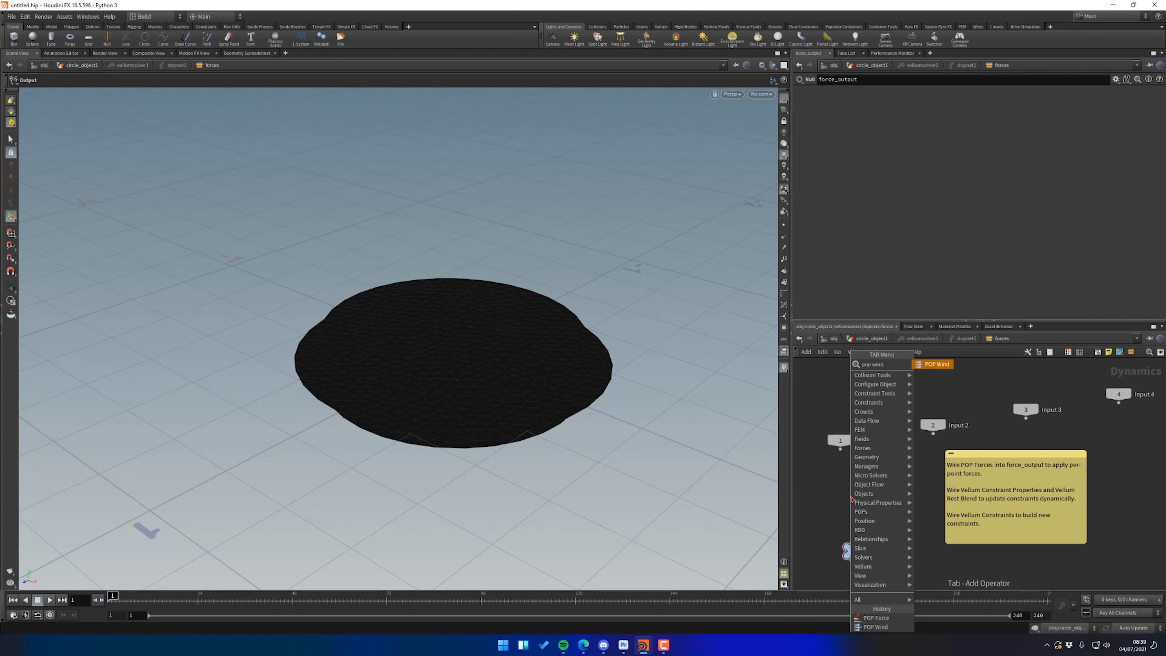
key(Return)
click(851, 497)
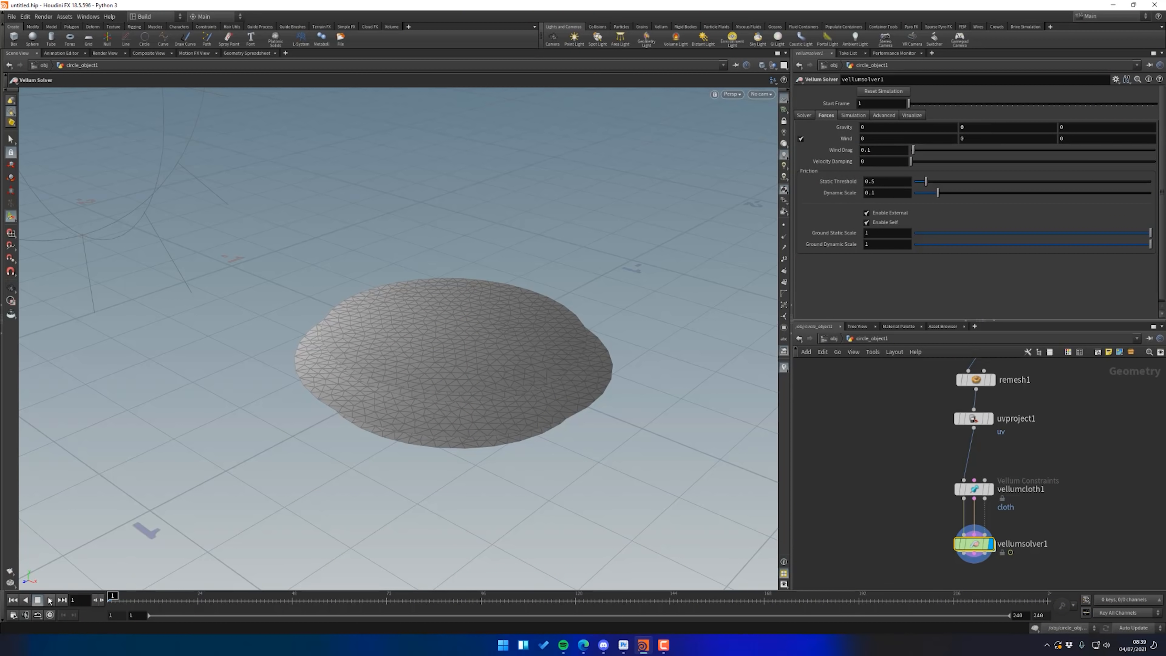
Play the cloth simulation, return to the first frame, and open the Remesh node's parameters
click(49, 600)
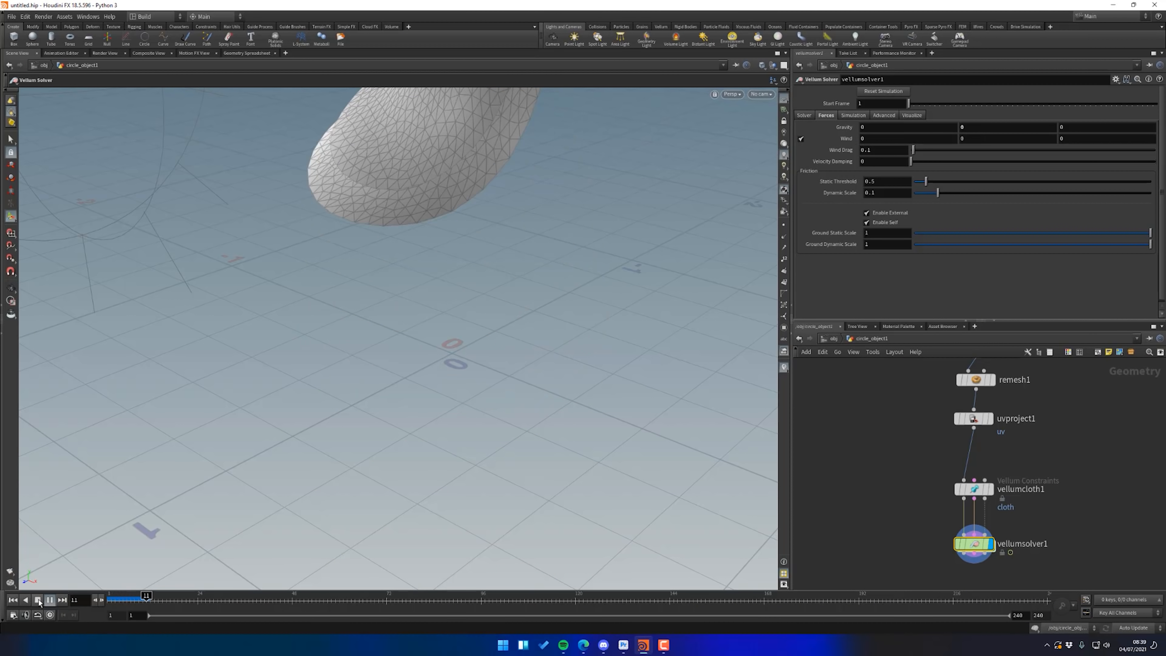
drag(181, 595, 113, 595)
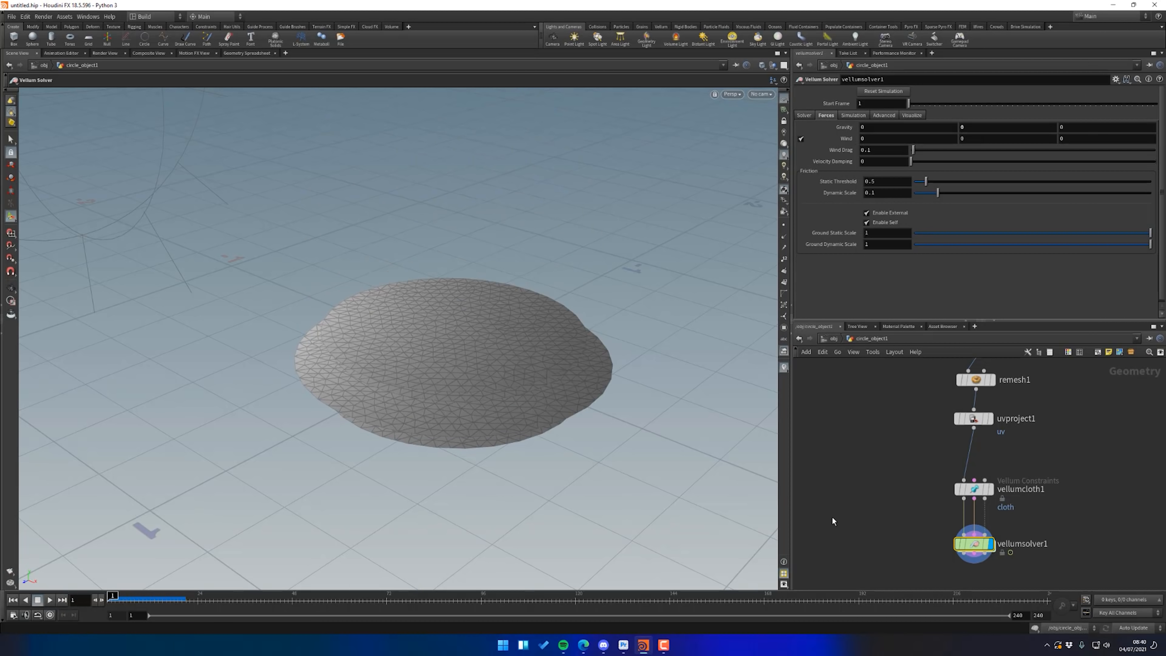
click(977, 380)
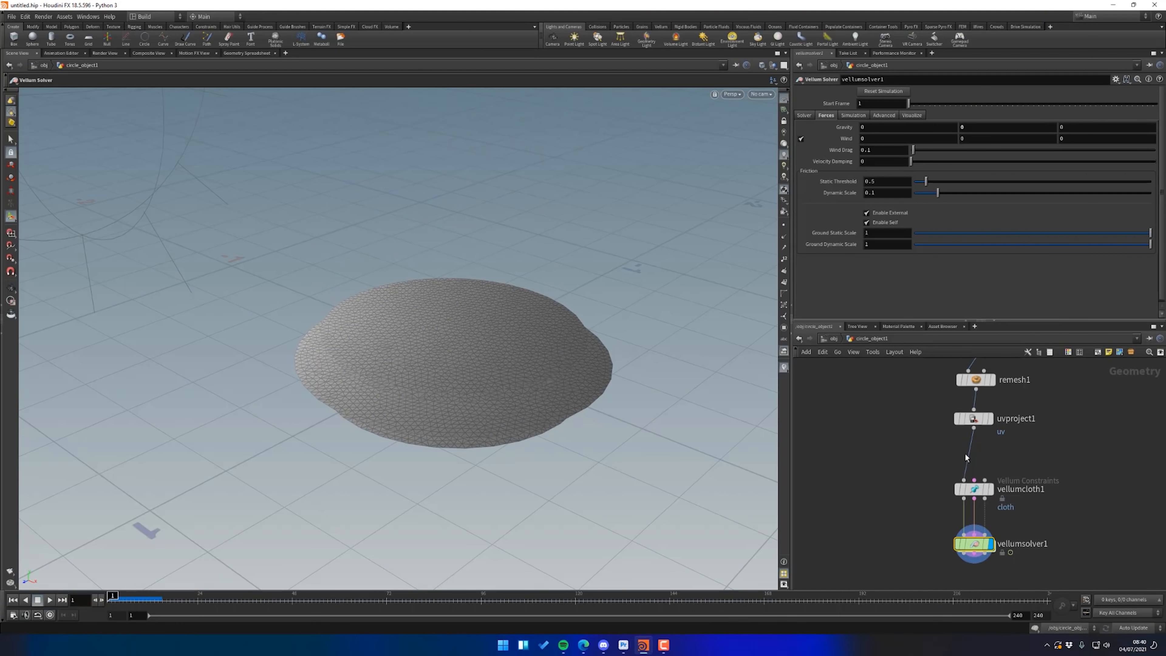
Insert a Group node between uvproject1 and vellumcloth1, set its type to Points, and narrow its bounding box around the discs' centre
key(Tab)
key(Return)
click(969, 457)
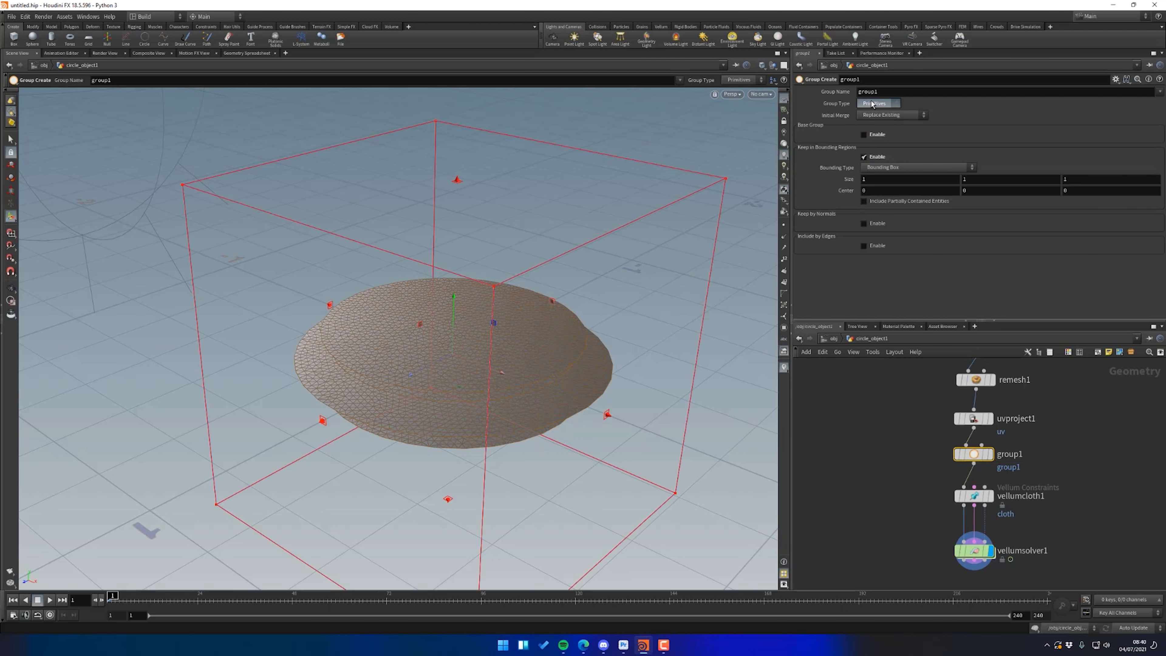
click(875, 122)
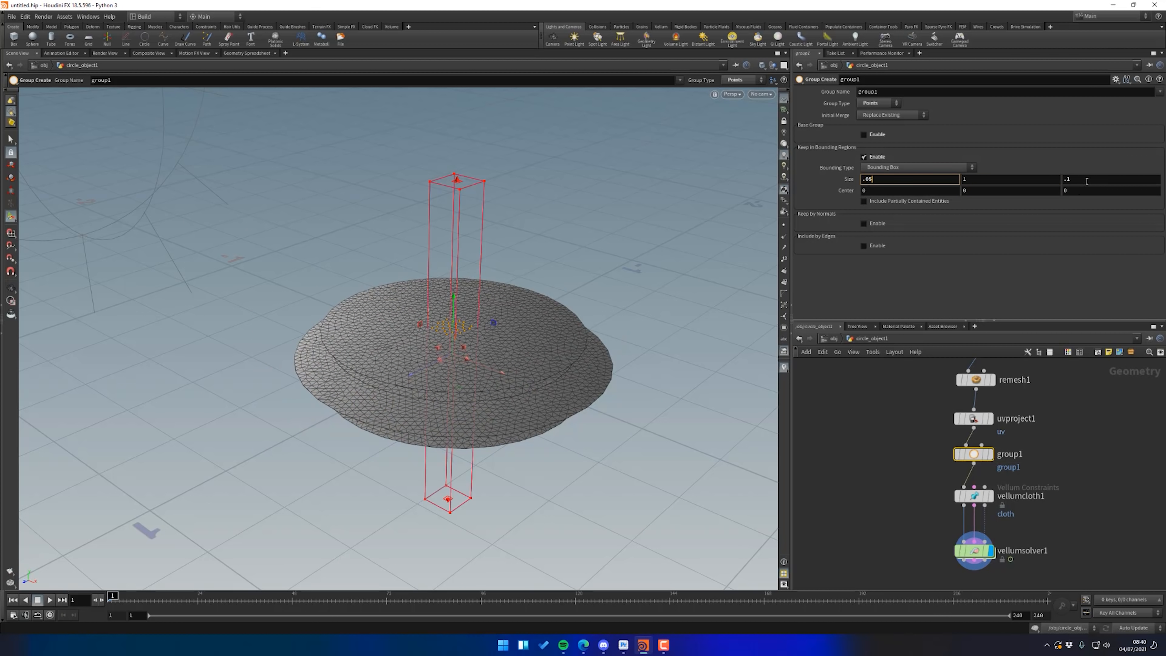
Start picking the Pin Points for vellumcloth1's Pin to Animation setting
click(986, 496)
scroll(831, 271, down, 3)
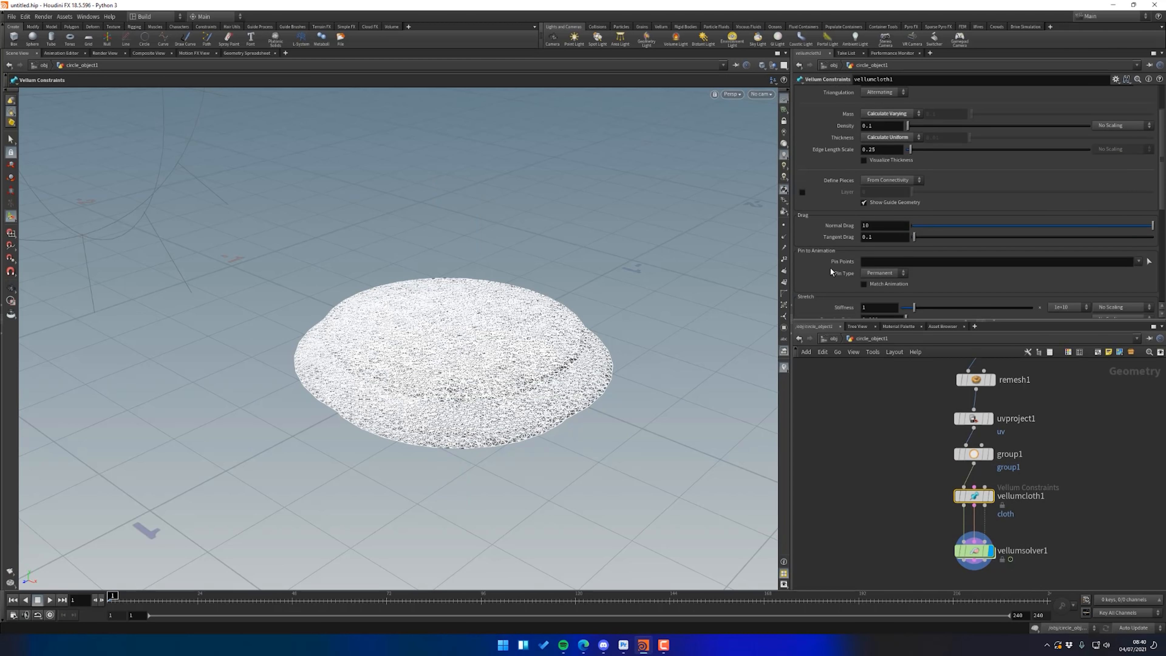
click(1149, 262)
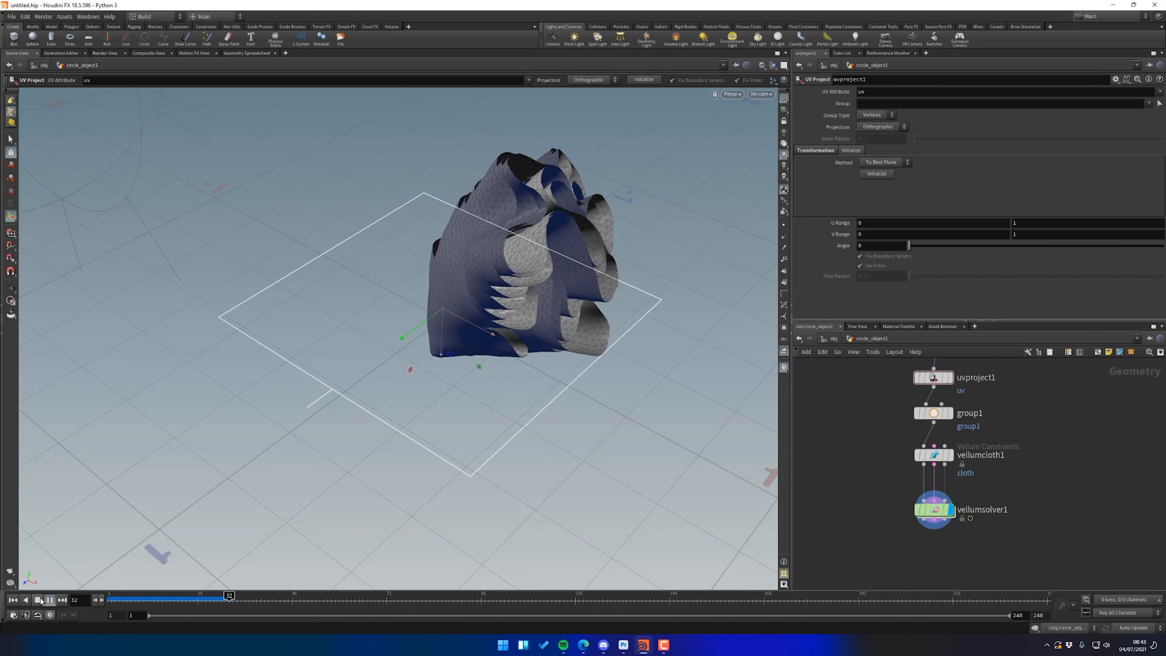
Review the pinned cloth simulation and play the sphere-based variant of the setup
key(Escape)
scroll(446, 245, up, 5)
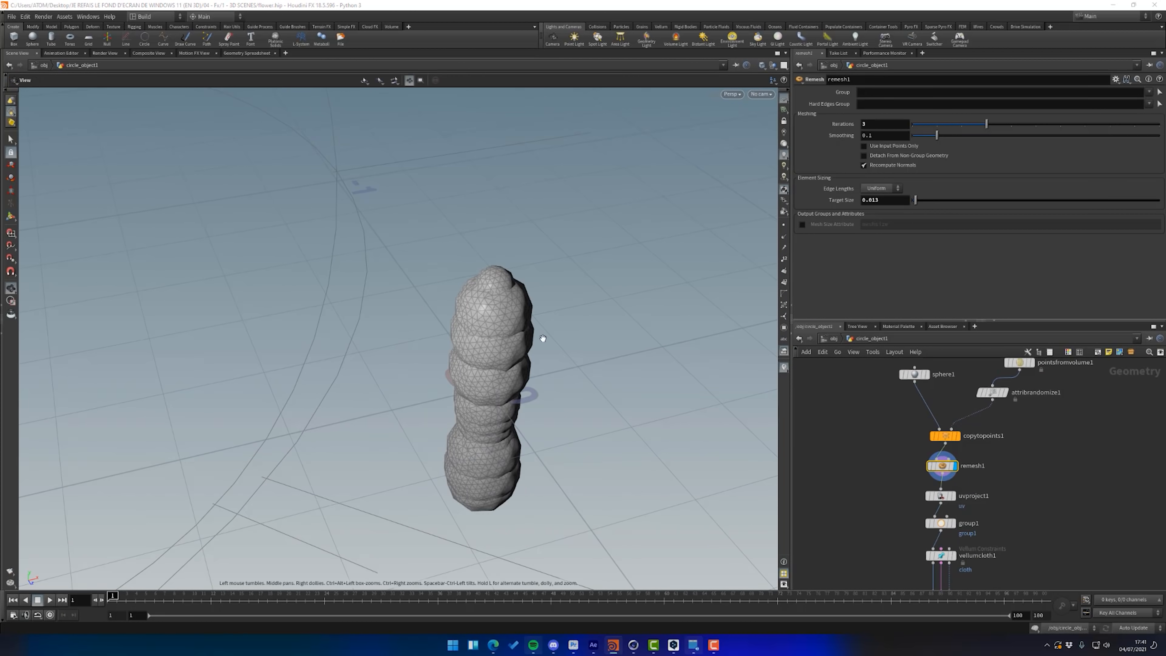
click(49, 599)
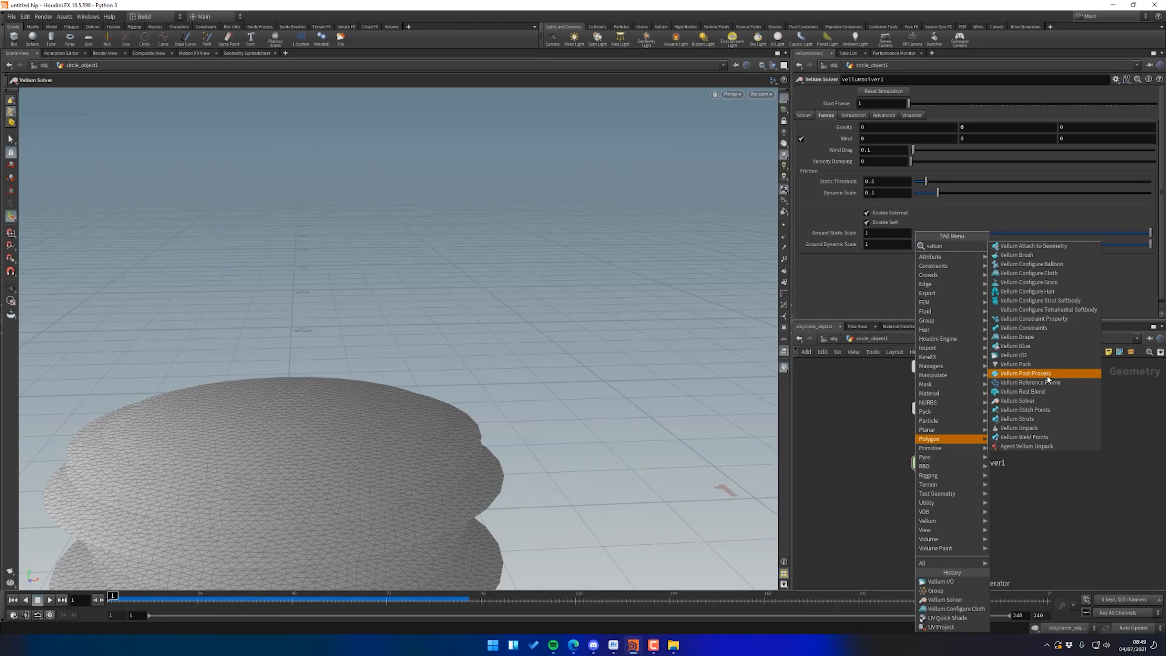
Add a Vellum Post-Process node below vellumsolver1
click(1034, 367)
click(933, 510)
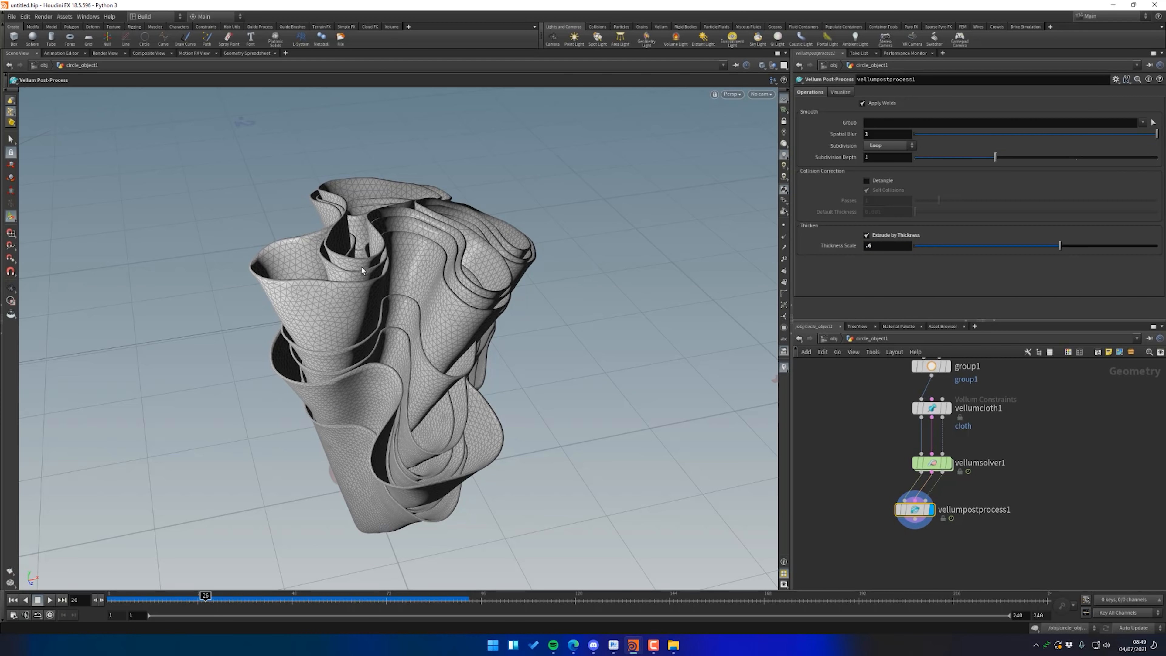
Examine the thickened, smoothed cloth folds from several angles and at different frames
scroll(417, 276, up, 4)
mouse_move(417, 276)
alt+mouse_down()
mouse_move(736, 279)
mouse_move(295, 218)
mouse_move(424, 289)
alt+mouse_up()
alt+drag(732, 287, 541, 321)
scroll(560, 292, down, 3)
drag(202, 600, 78, 604)
alt+drag(427, 349, 340, 301)
scroll(318, 289, up, 6)
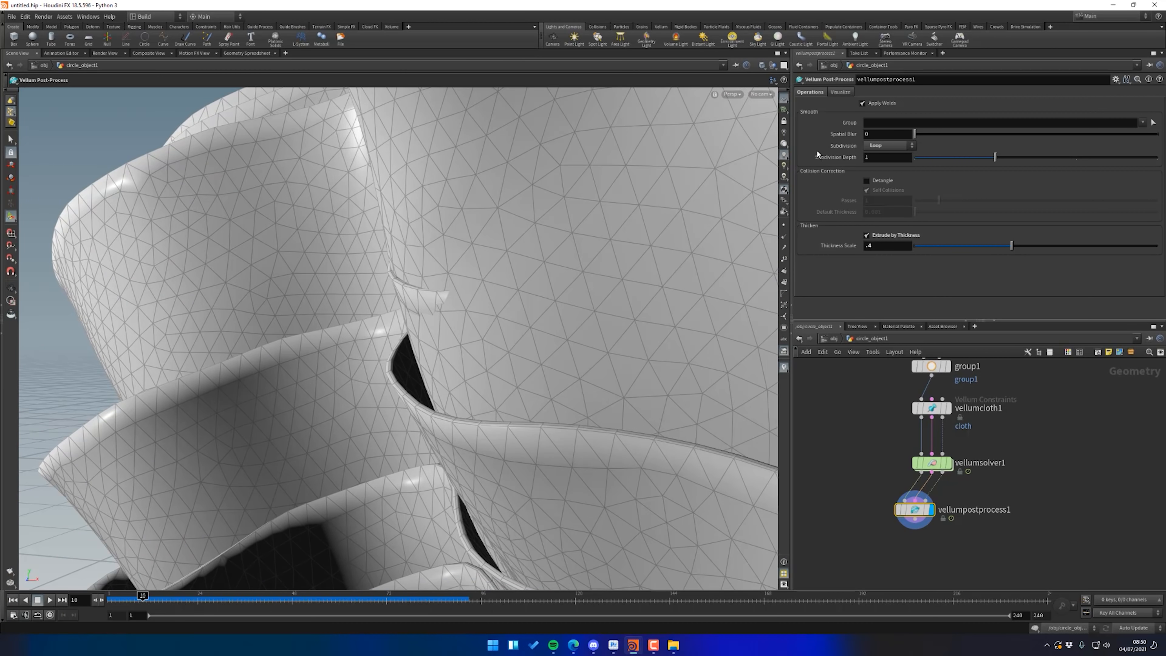
alt+drag(340, 301, 551, 257)
scroll(404, 322, down, 5)
scroll(442, 282, up, 3)
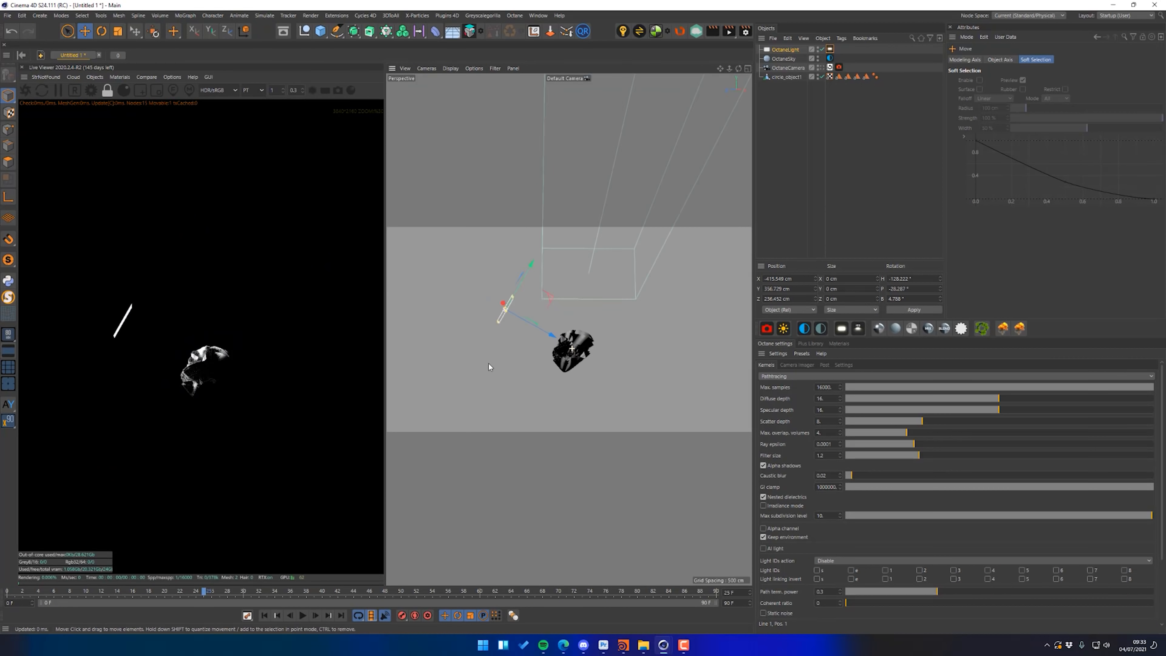
In Cinema 4D, view the scene through the Octane camera and set the cloth material's transmission color to bright azure blue
click(829, 67)
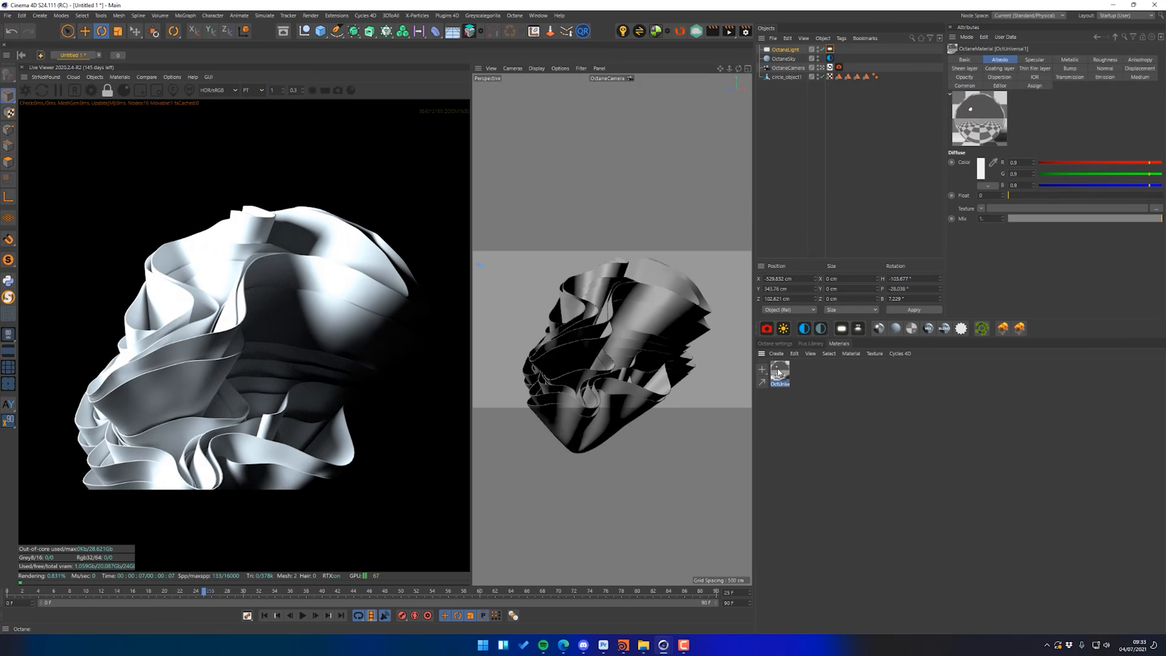
double_click(885, 76)
click(565, 398)
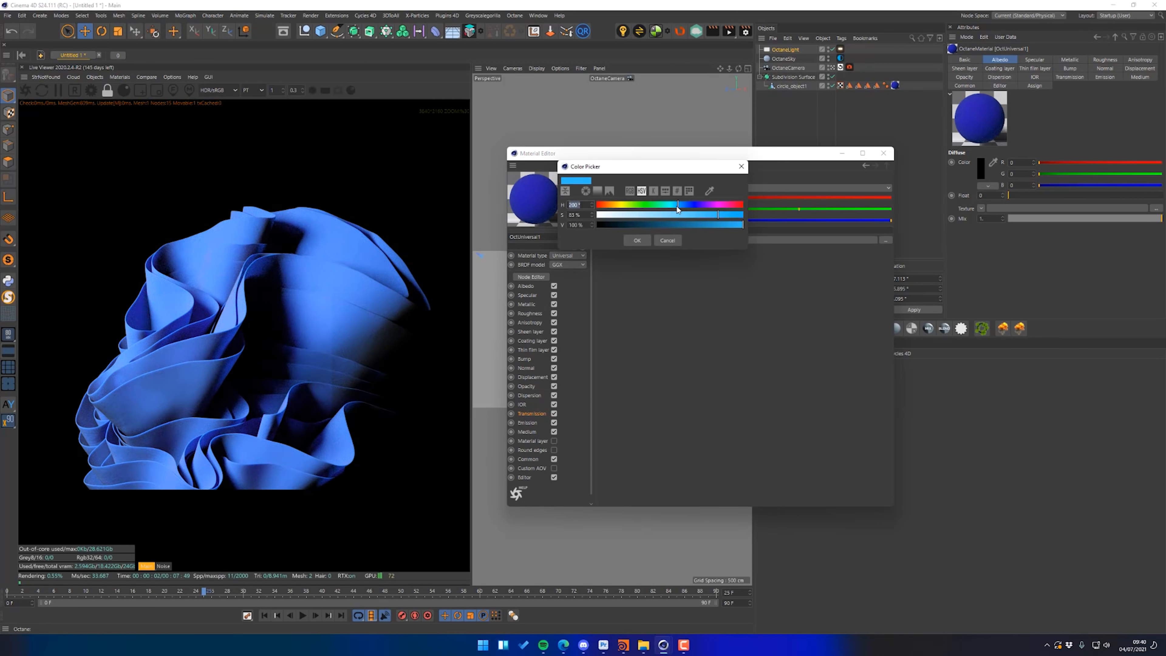
click(640, 243)
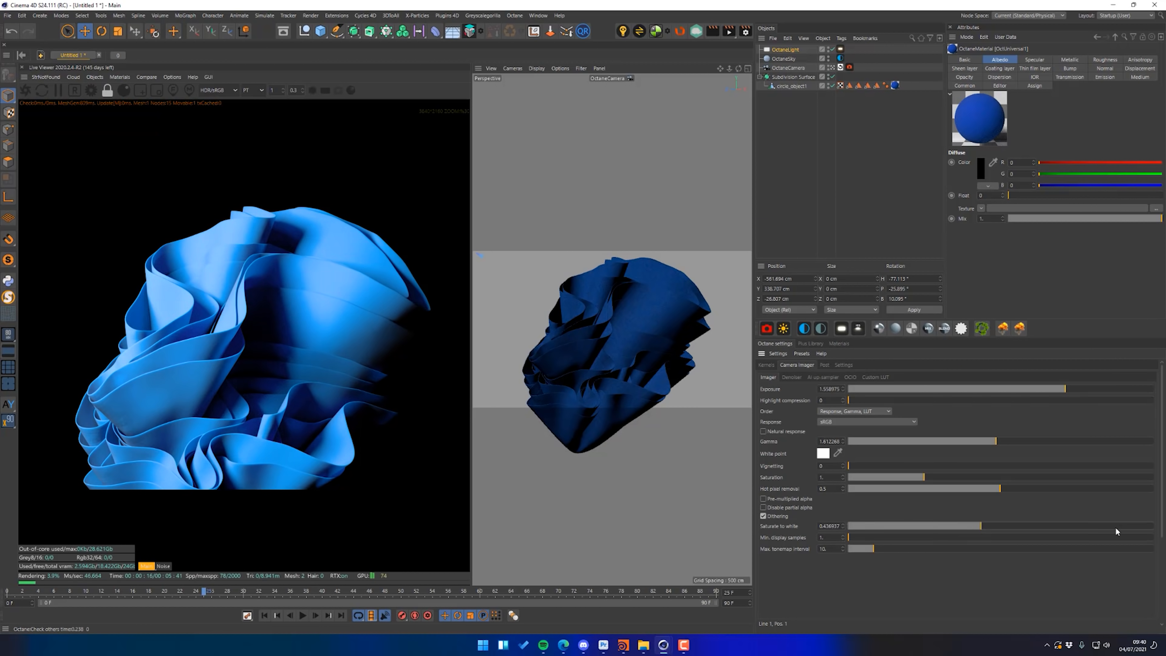
In After Effects, apply Gradient Ramp to the gradient layer, swap its colors, and place its start near 1920, 1674 and end near -40, 366
key(r)
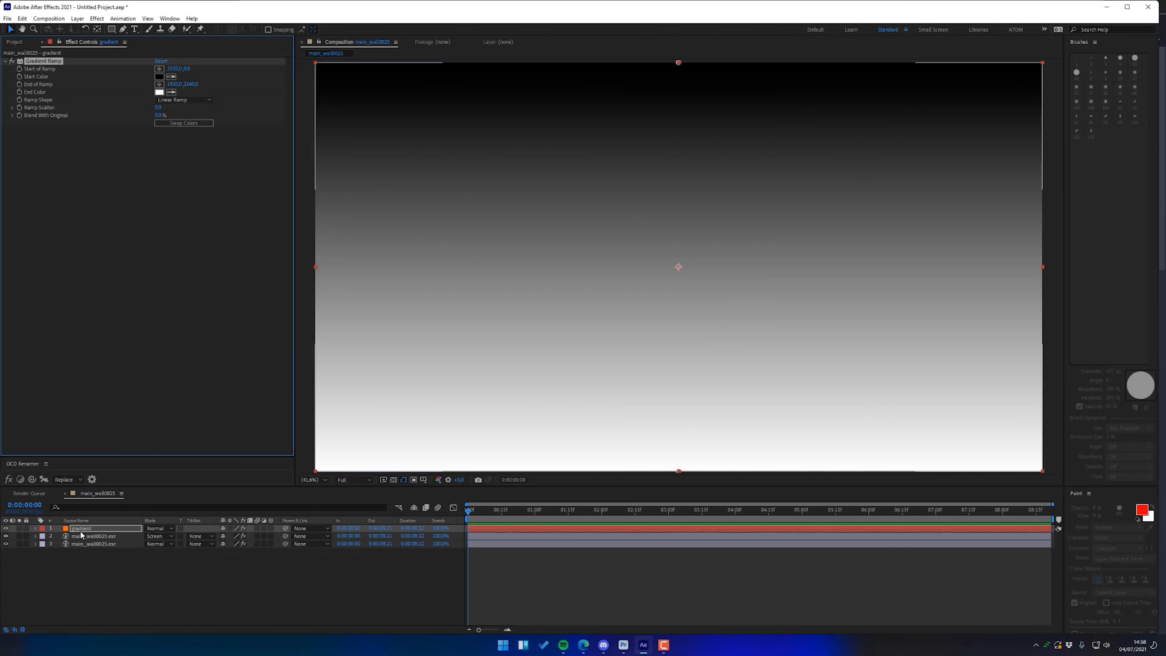
click(184, 118)
drag(681, 87, 679, 379)
drag(316, 186, 308, 132)
Set the gradient ramp's start color to dark blue and its end color to a near-black shade
click(160, 77)
drag(456, 393, 645, 456)
click(362, 281)
click(160, 92)
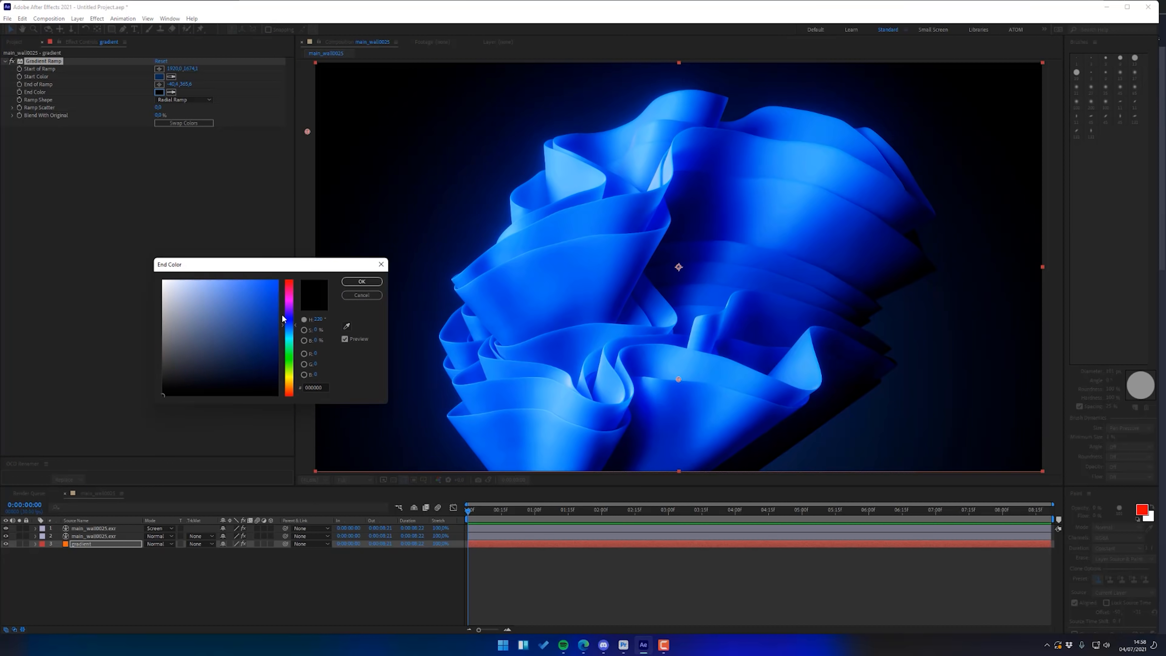
click(361, 281)
scroll(643, 333, down, 2)
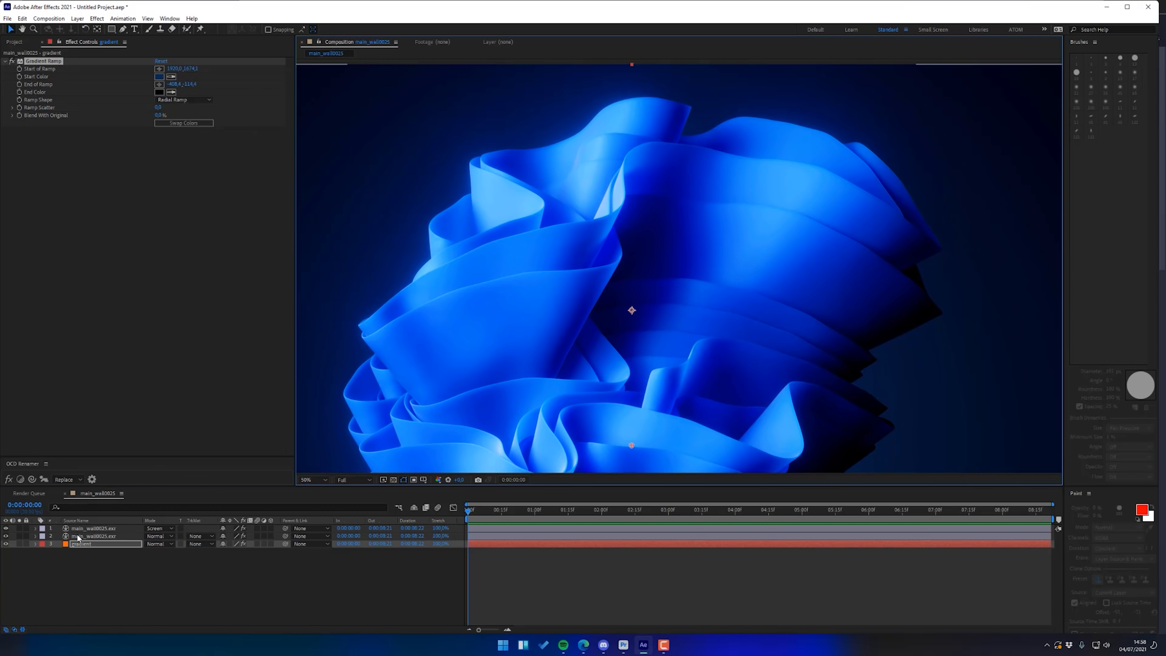
Apply Curves to the Normal-mode main_wall0025.exr layer and shape a gentle S-curve for more contrast
click(93, 528)
click(94, 536)
key(ctrl+space)
text(cu)
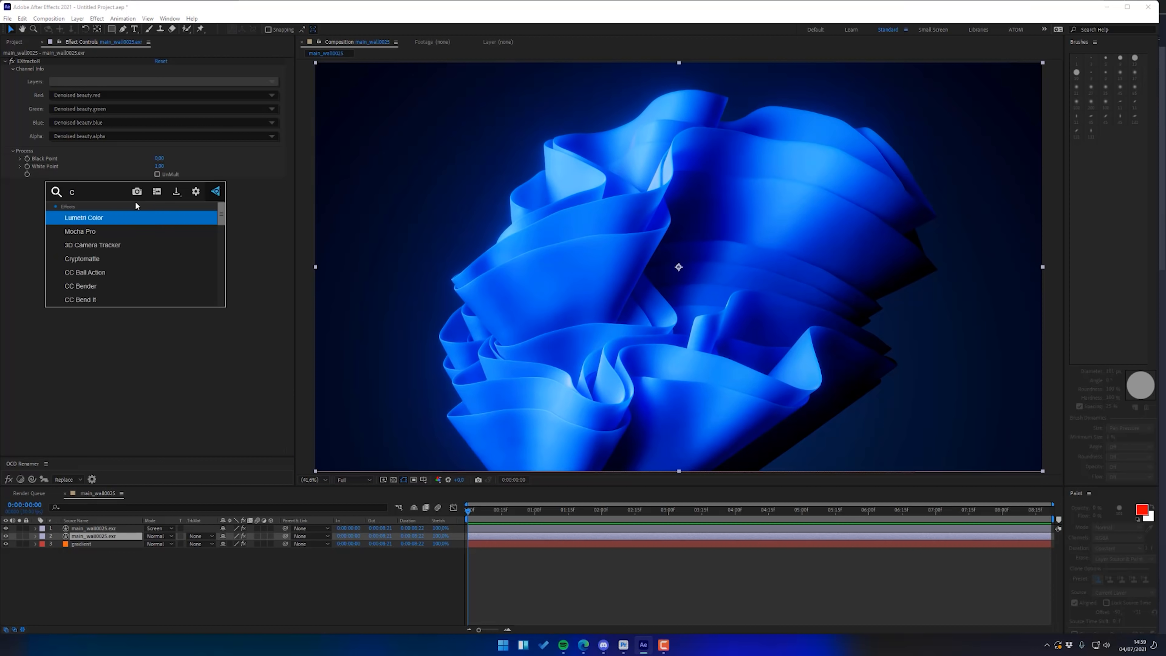
key(Return)
drag(50, 302, 49, 316)
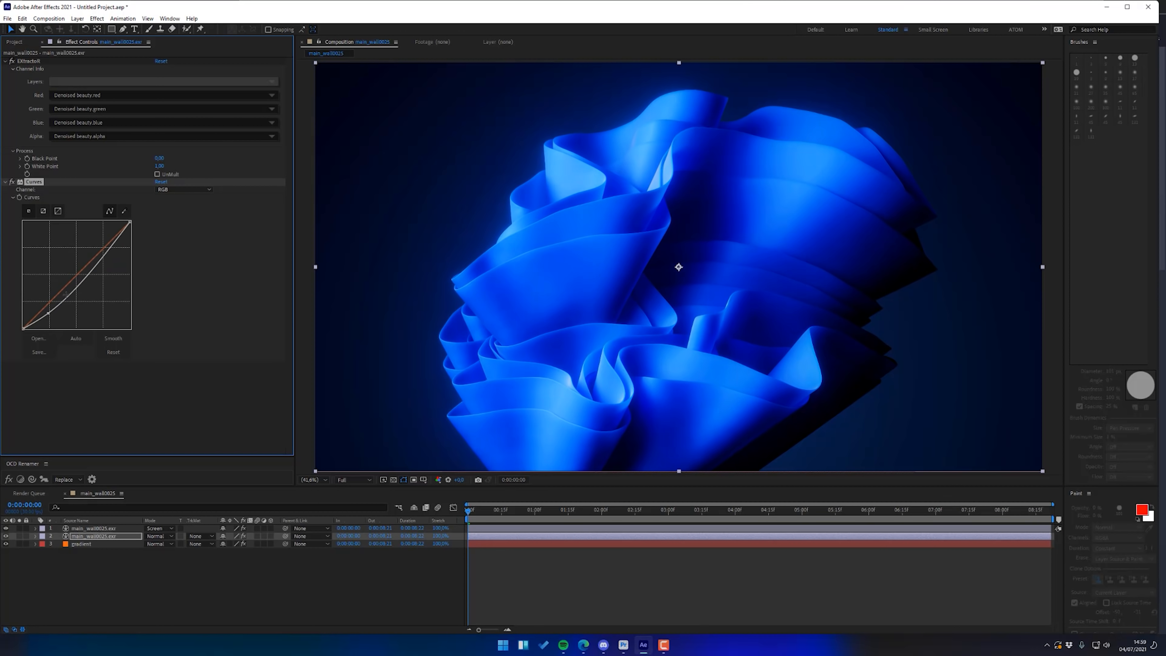
drag(102, 252, 103, 242)
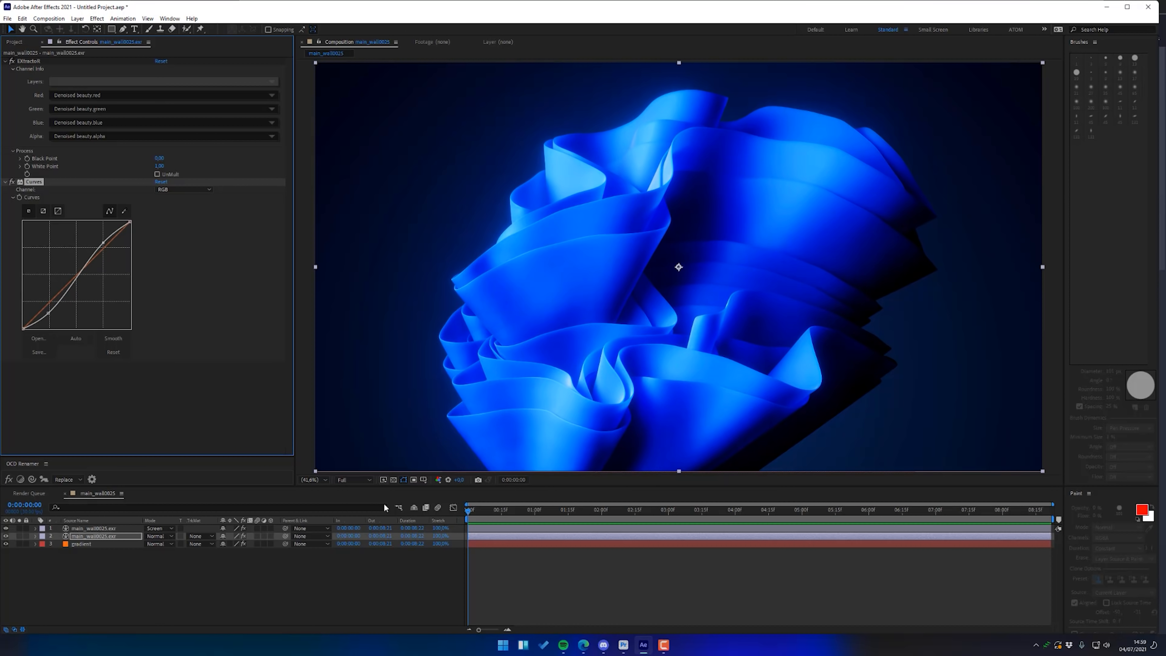
Add an adjustment layer with FilmConvert Nitrate, set film chroma and luma to 0% and grain strength to 29, and check the framing
click(286, 86)
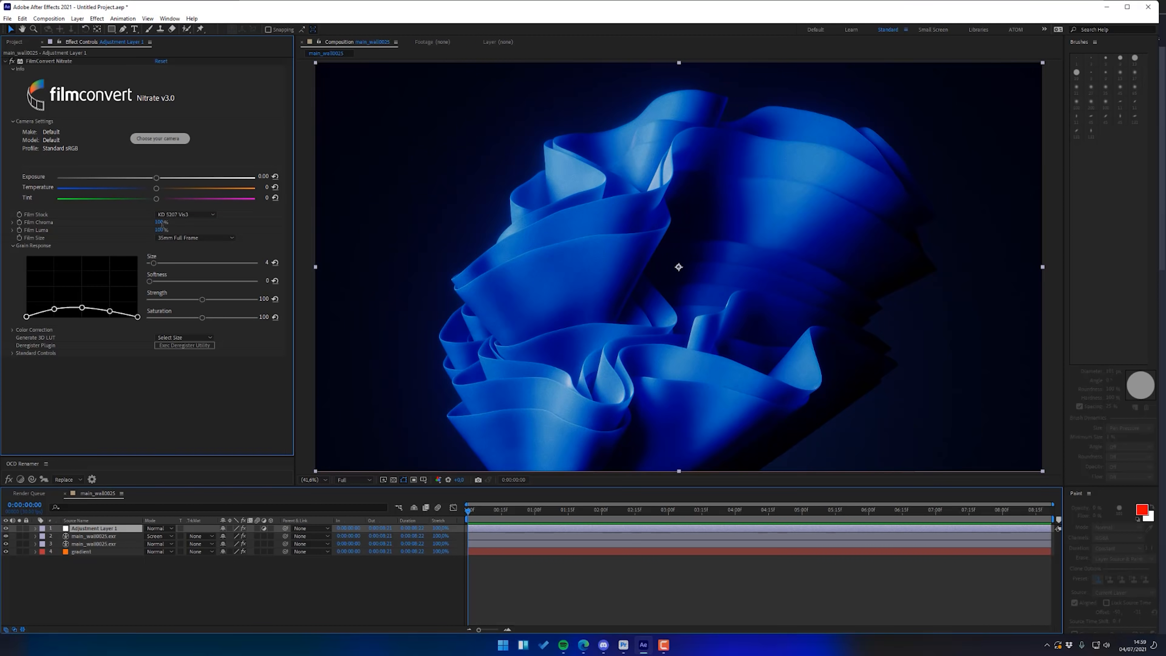
drag(171, 299, 165, 300)
scroll(750, 256, up, 3)
scroll(750, 255, down, 2)
click(314, 480)
click(323, 331)
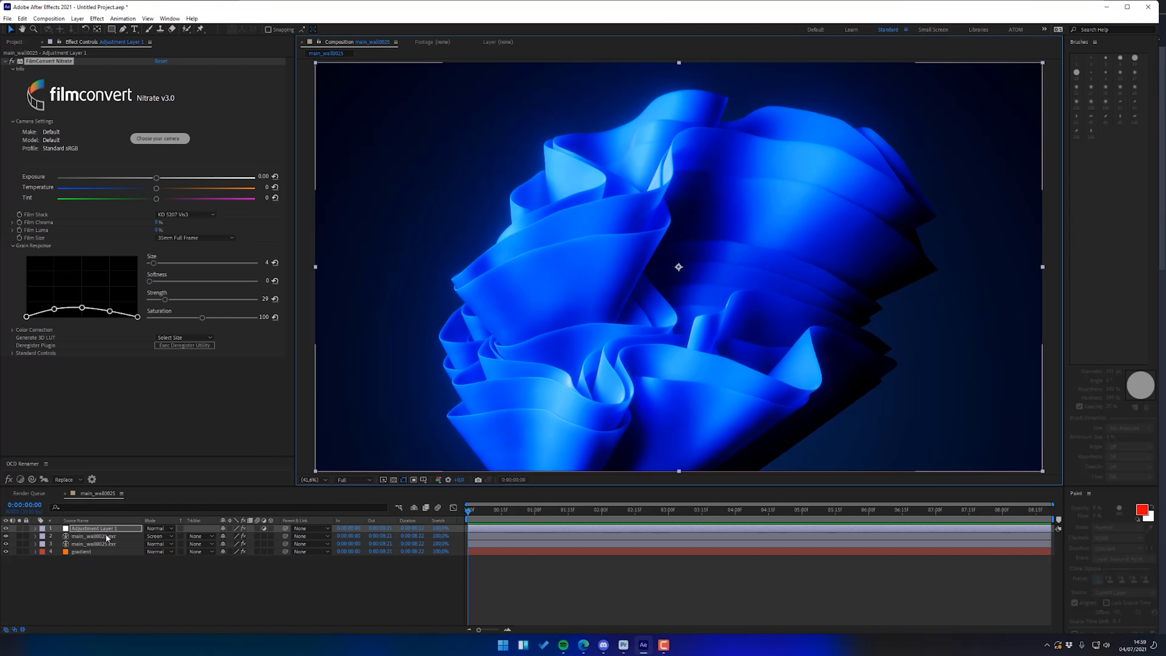
click(67, 553)
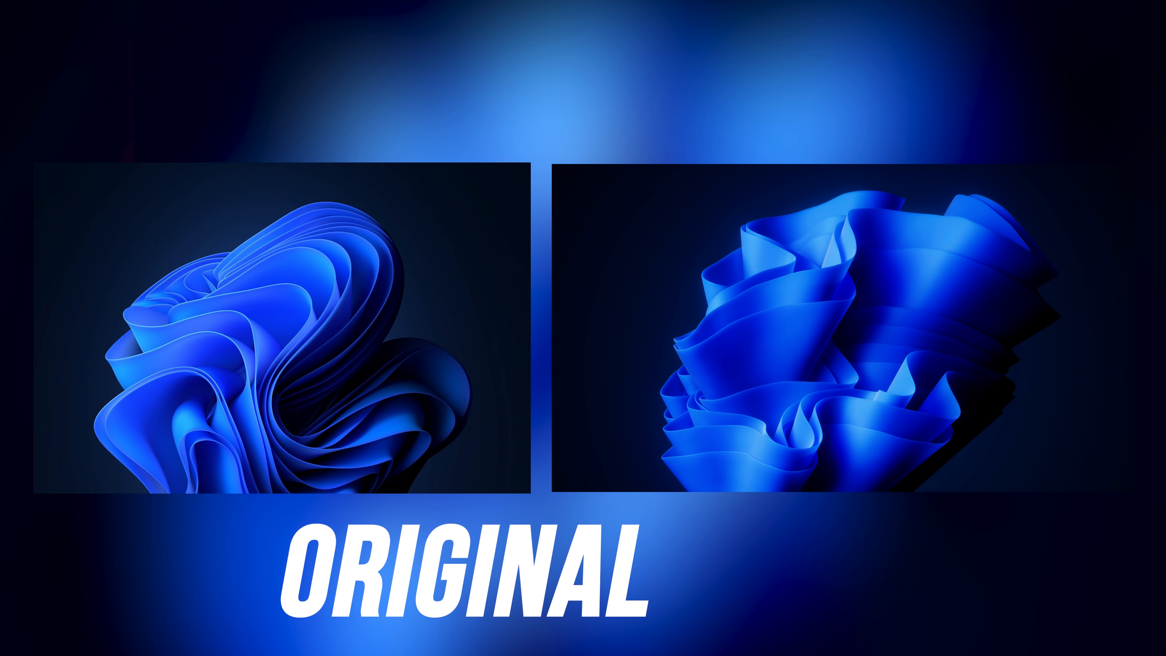